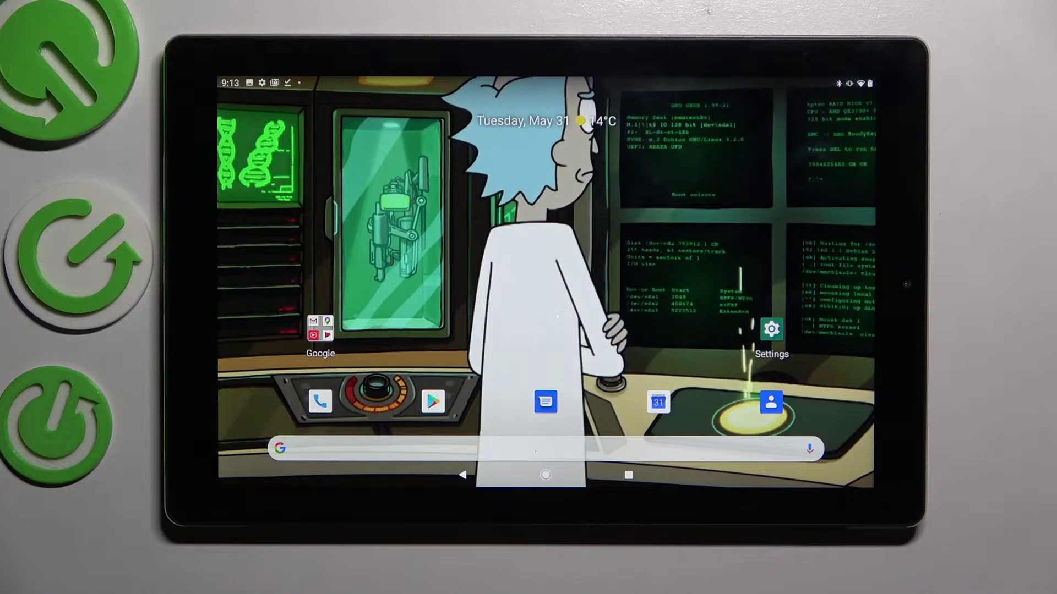
Go from Settings through Apps & notifications to the Notifications page.
{"action": "left_click", "coordinate": [771, 329]}
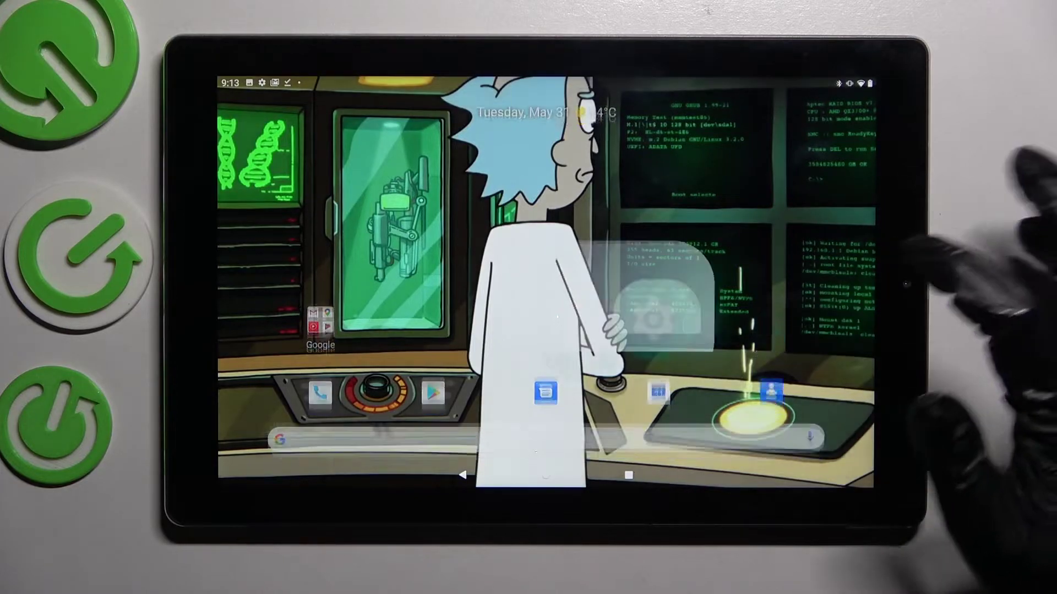
{"action": "left_click", "coordinate": [645, 338]}
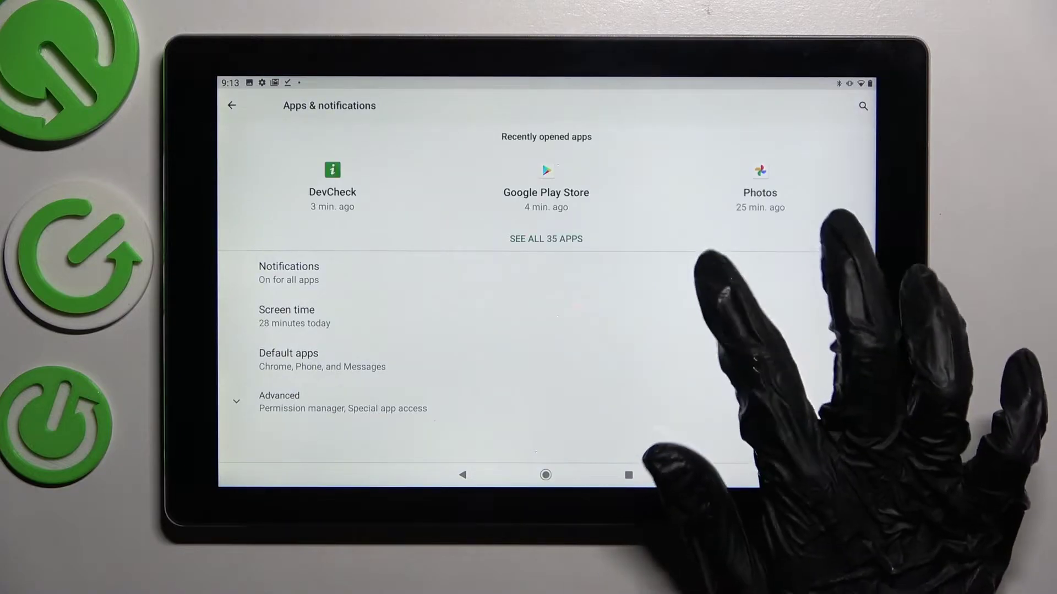
{"action": "left_click", "coordinate": [711, 272]}
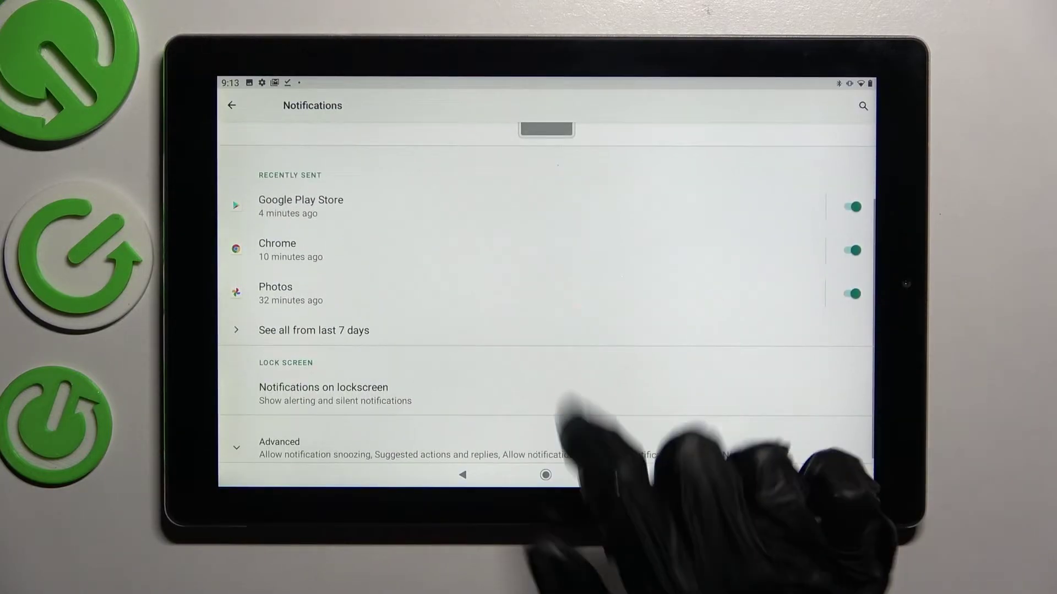
In the last-7-days app list, turn Chrome's notifications off and back on.
{"action": "left_click", "coordinate": [483, 331]}
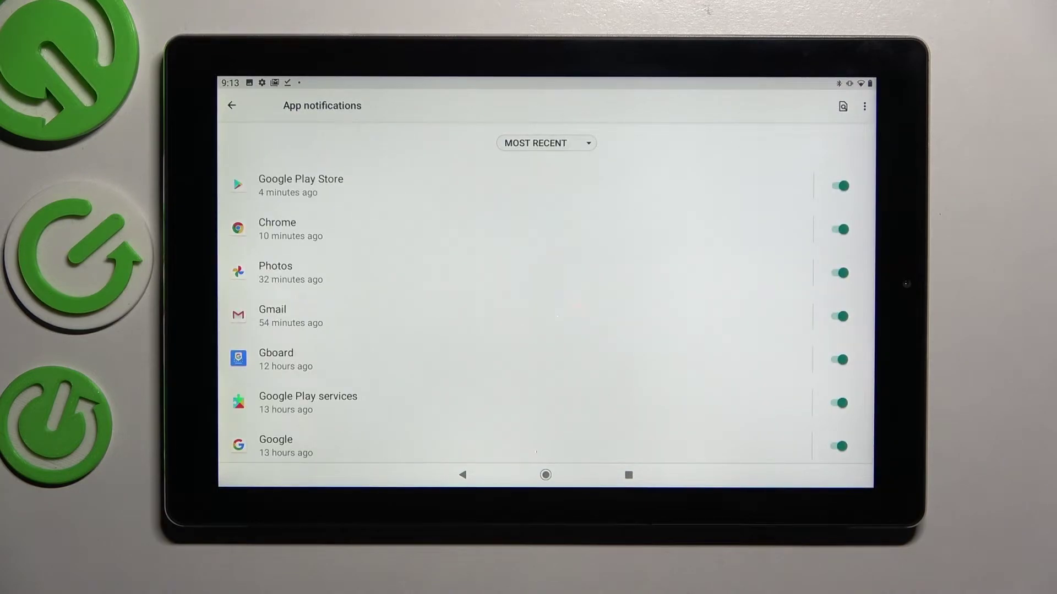
{"action": "left_click", "coordinate": [840, 228]}
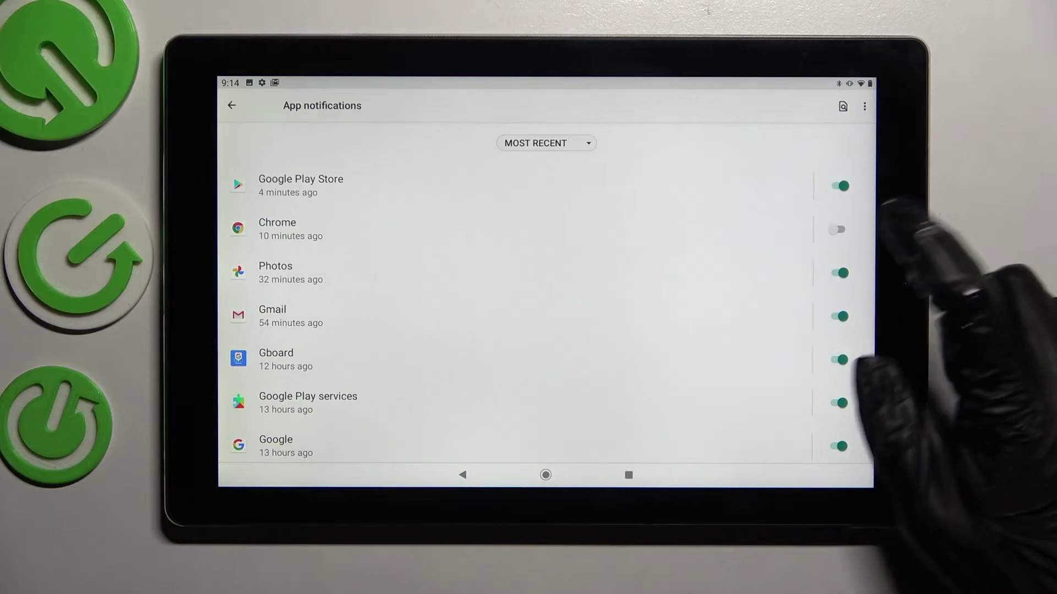
{"action": "left_click", "coordinate": [840, 229]}
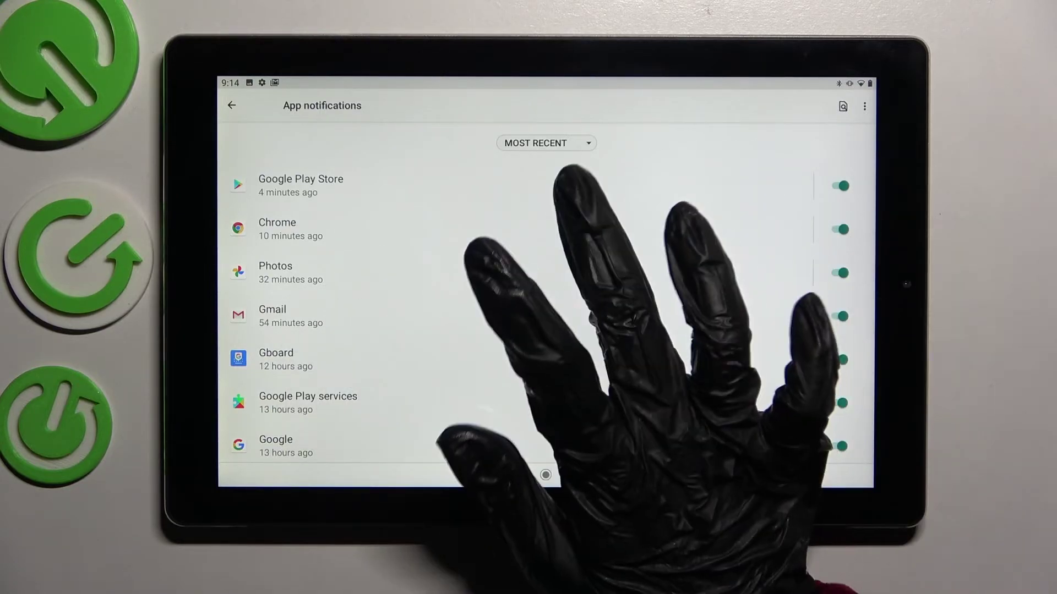
On Chrome's notification settings page, switch off Show notifications.
{"action": "left_click", "coordinate": [632, 229]}
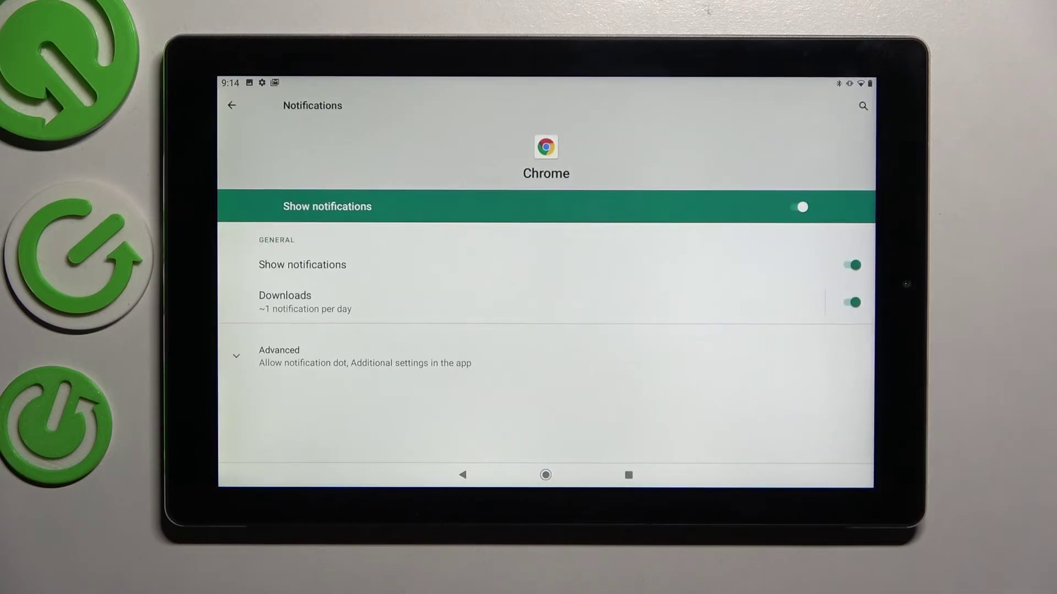
{"action": "left_click", "coordinate": [802, 207]}
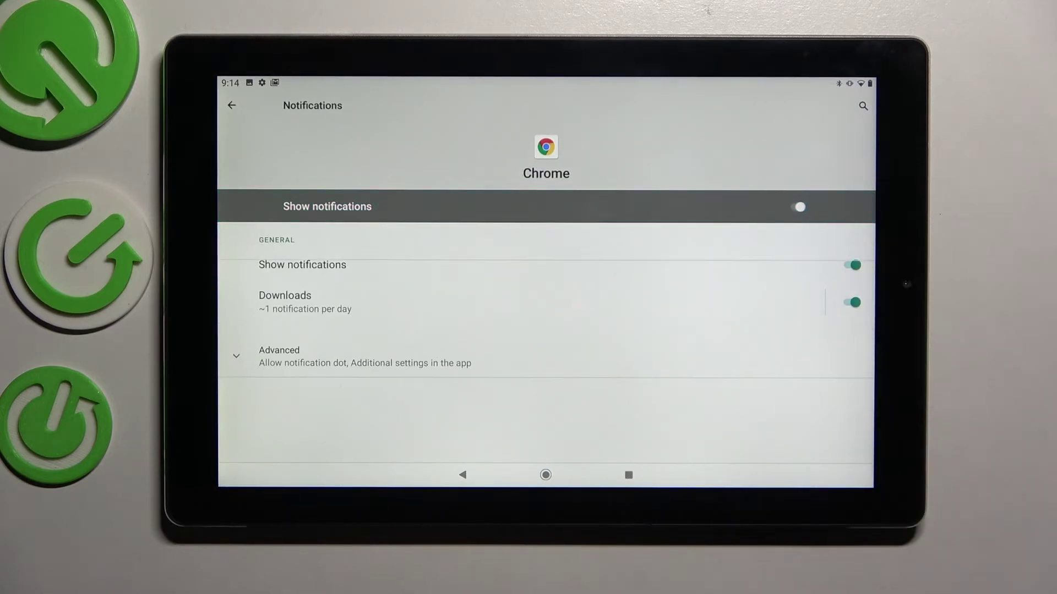